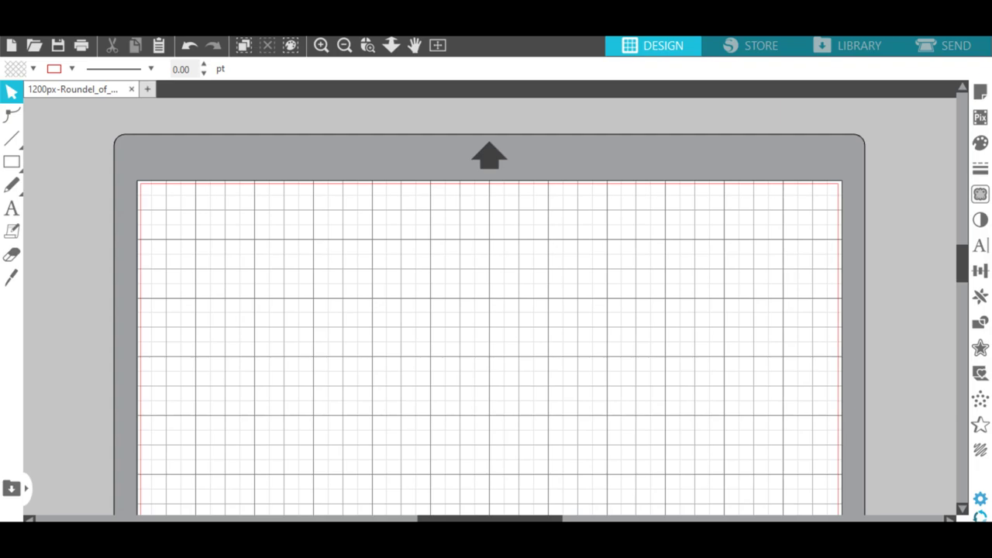
# Bring up the File menu over the blank 1200px-Roundel cutting mat.
pyautogui.hotkey('alt', 'f')
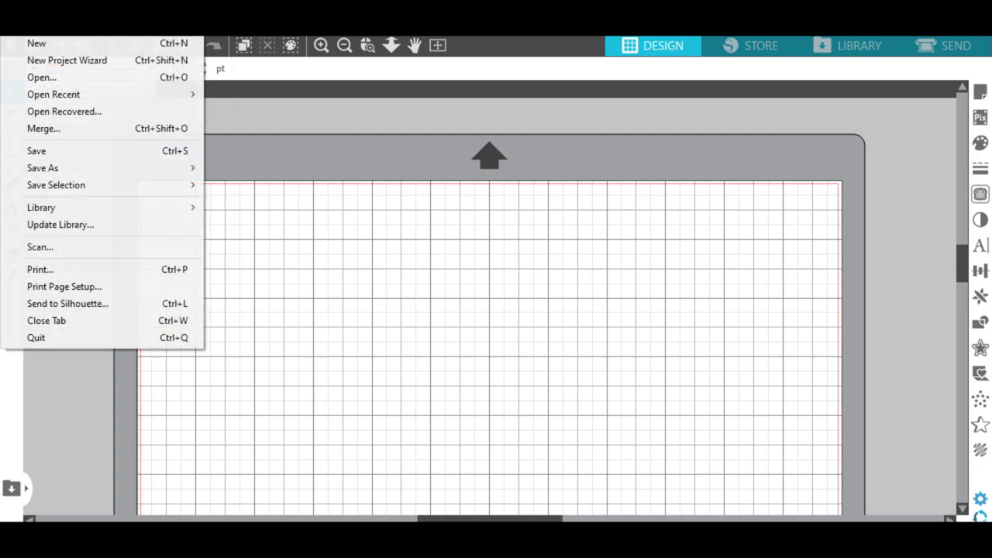
# Open US_roundel_1943-1947.svg from disk in its own tab.
pyautogui.press('Right')
pyautogui.press('Left')
pyautogui.press('Down')
pyautogui.press('Down')
pyautogui.press('Down')
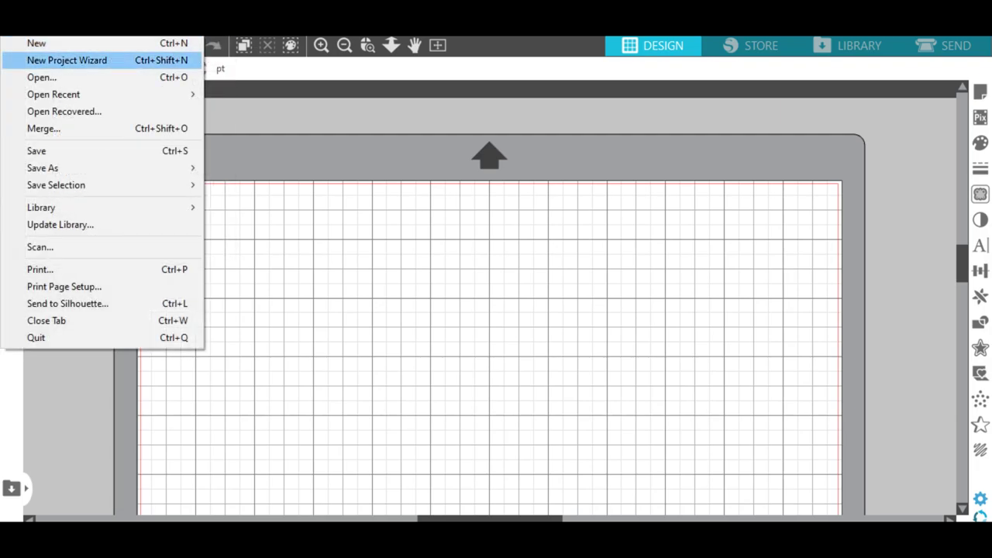
pyautogui.press('Return')
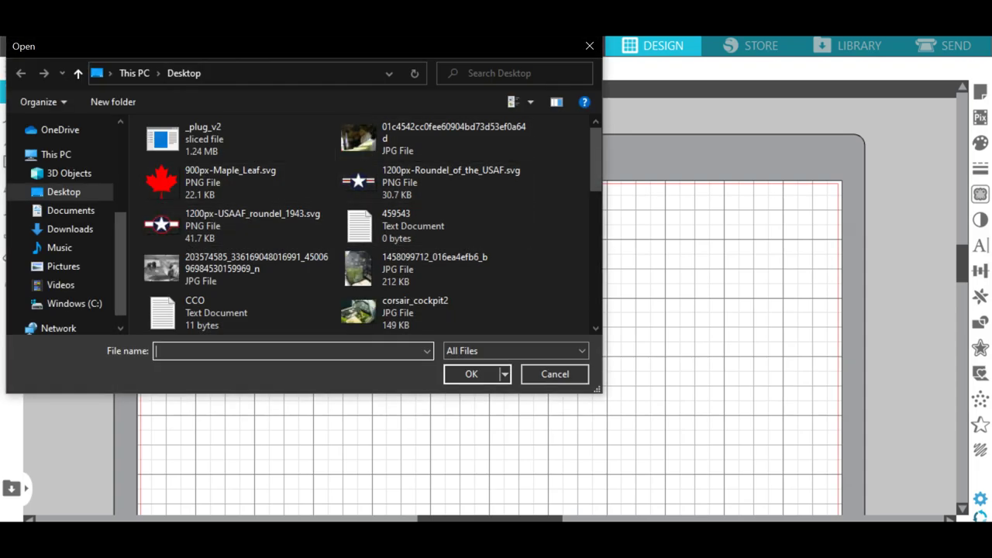
pyautogui.scroll(-2, 232, 225)
pyautogui.scroll(-4, 372, 224)
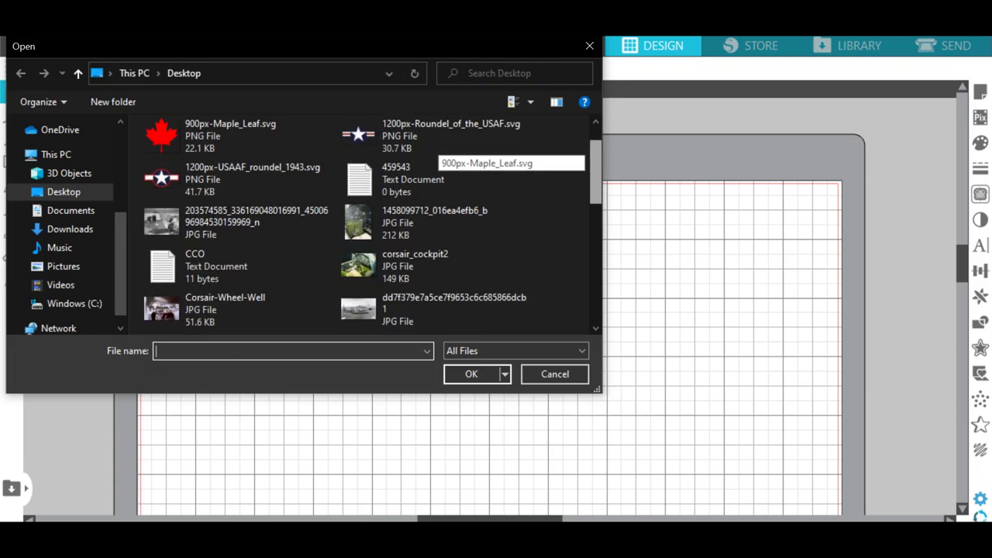
pyautogui.scroll(-6, 373, 224)
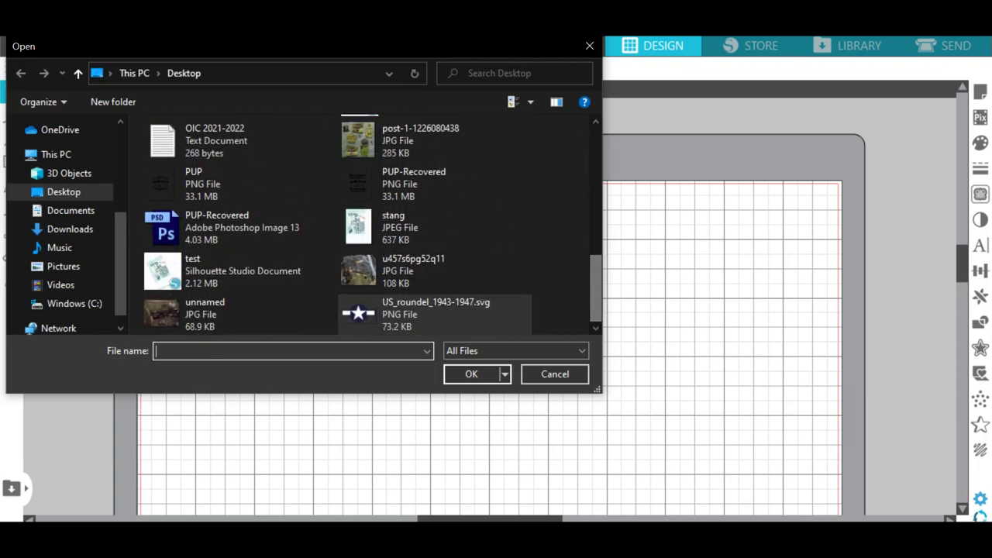
pyautogui.click(434, 314)
pyautogui.press('Return')
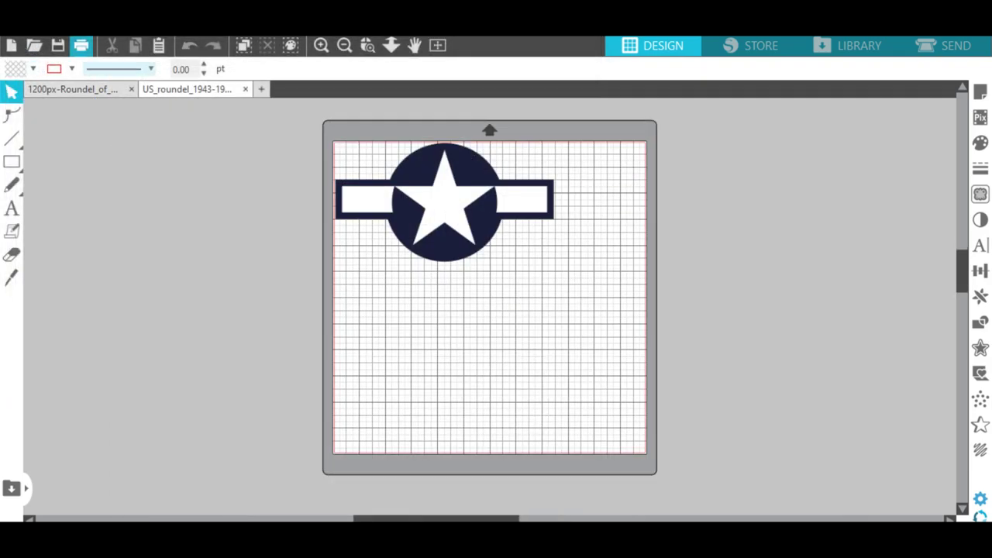
# Close the 1200px-Roundel tab and move the US roundel slightly down-right.
pyautogui.click(131, 90)
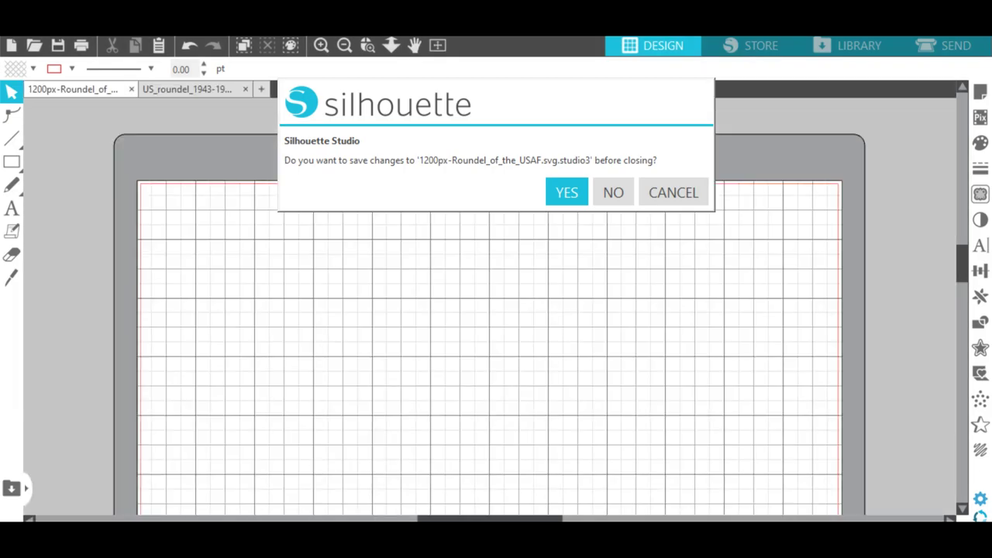
pyautogui.press('Return')
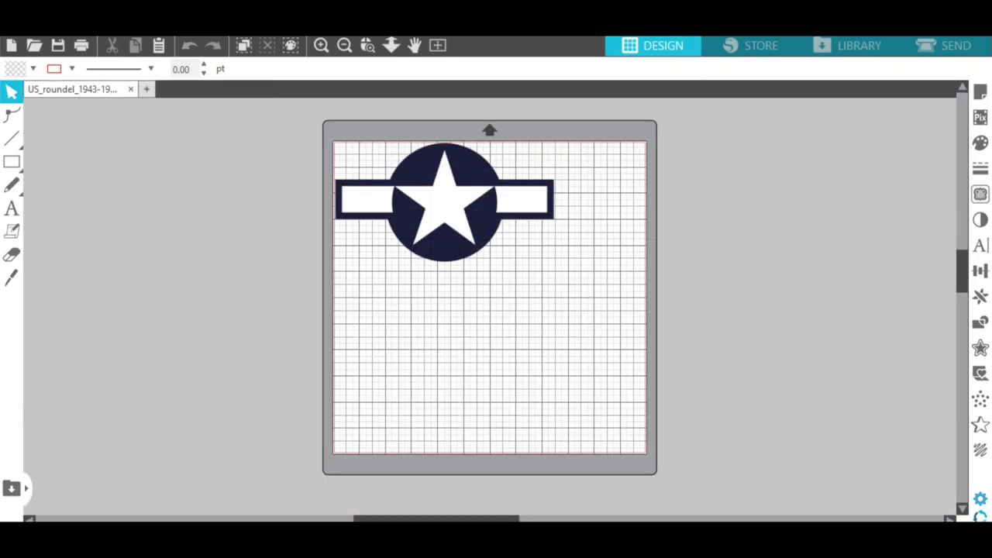
pyautogui.click(444, 198)
pyautogui.moveTo(444, 198); pyautogui.dragTo(453, 217)
pyautogui.press('Escape')
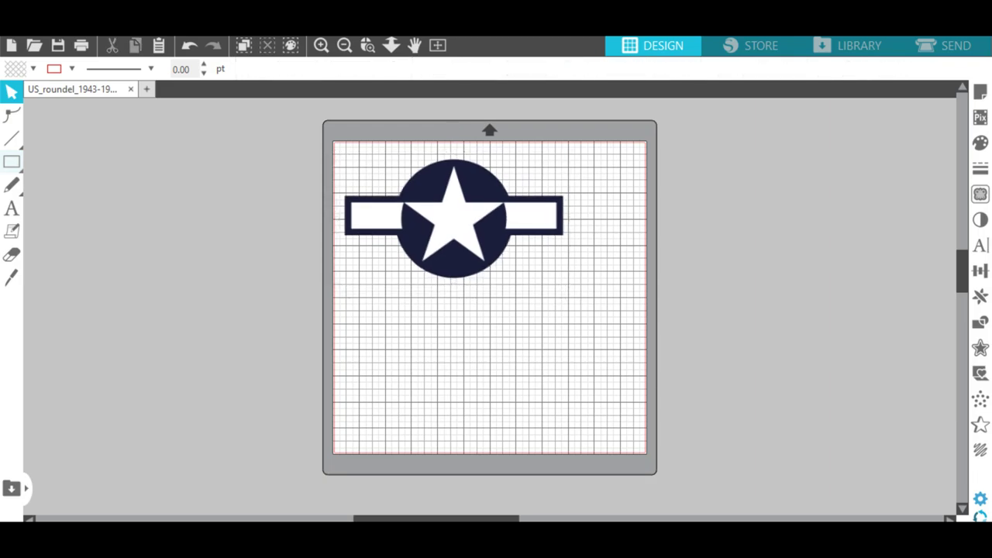
# Open the Trace panel beside the roundel design.
pyautogui.click(11, 161)
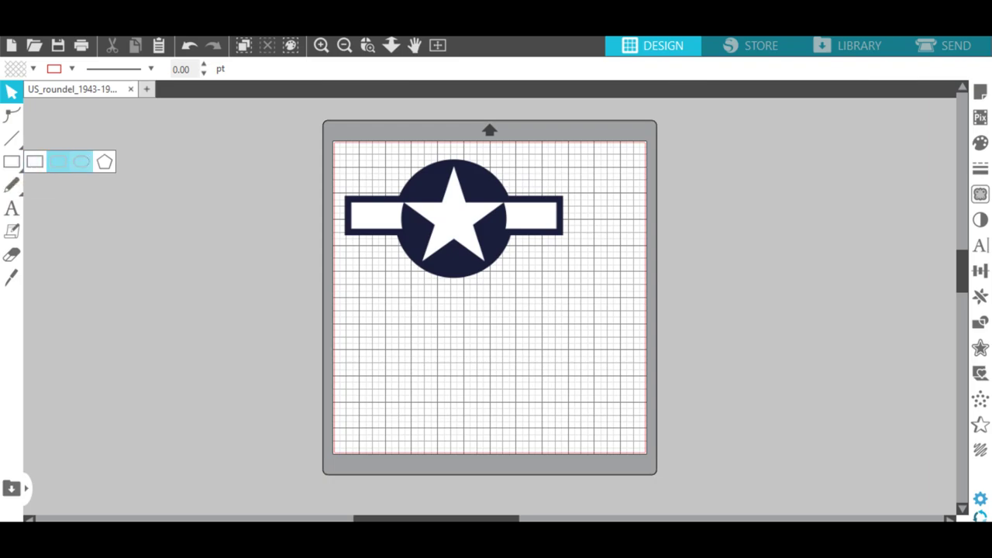
pyautogui.click(11, 139)
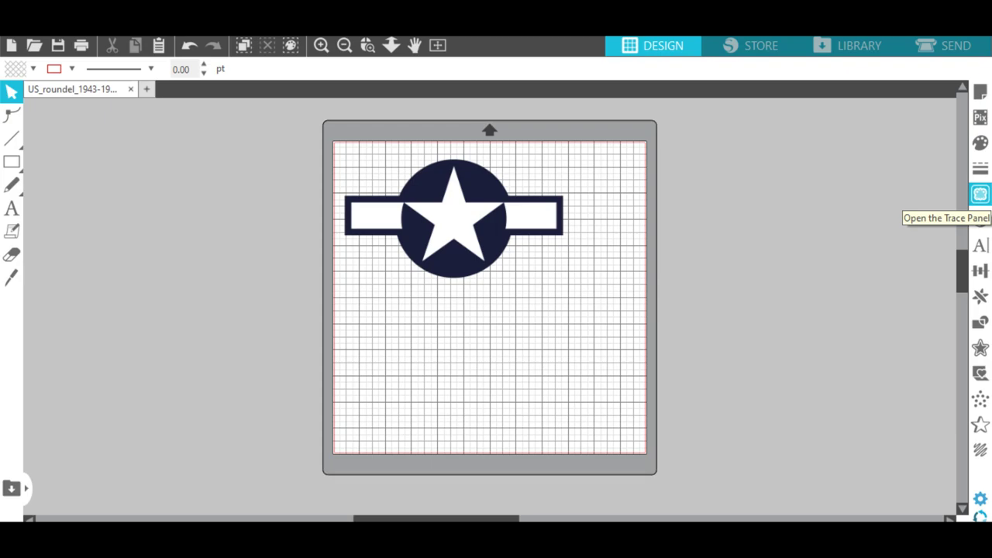
pyautogui.click(981, 194)
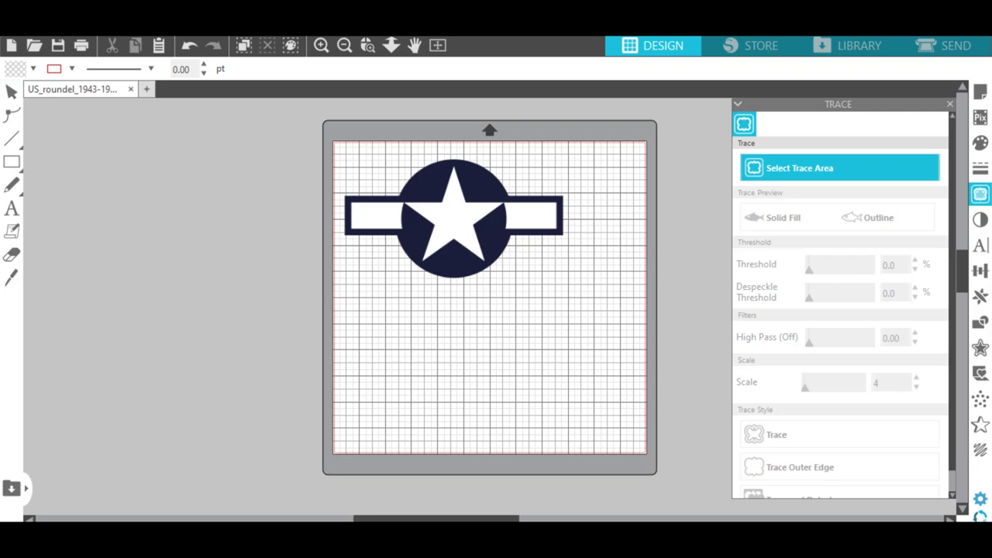
# Enclose the whole roundel in a trace area and preview it as an outline, not solid fill.
pyautogui.moveTo(335, 148)
pyautogui.mouseDown()
pyautogui.moveTo(350, 174)
pyautogui.moveTo(545, 292)
pyautogui.moveTo(588, 296)
pyautogui.mouseUp()
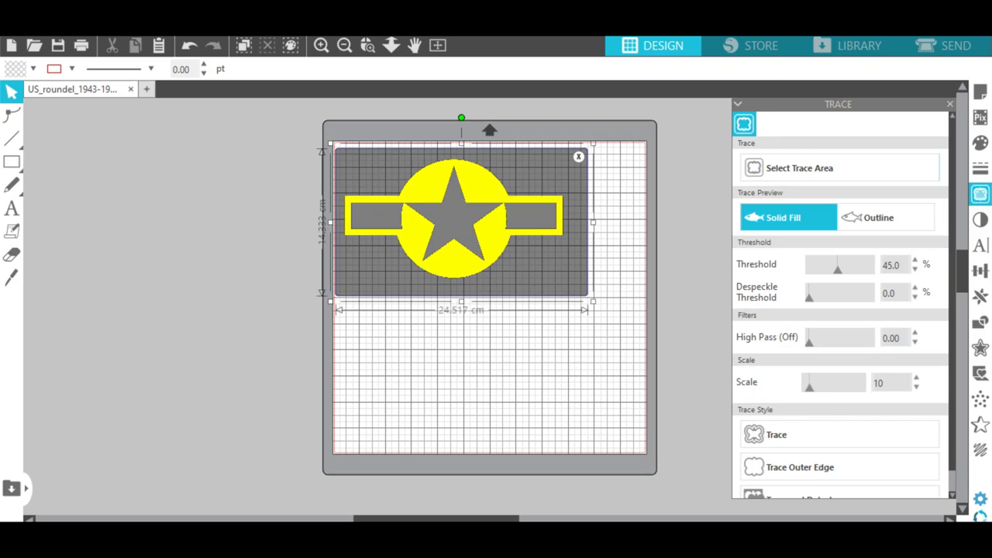
pyautogui.click(879, 217)
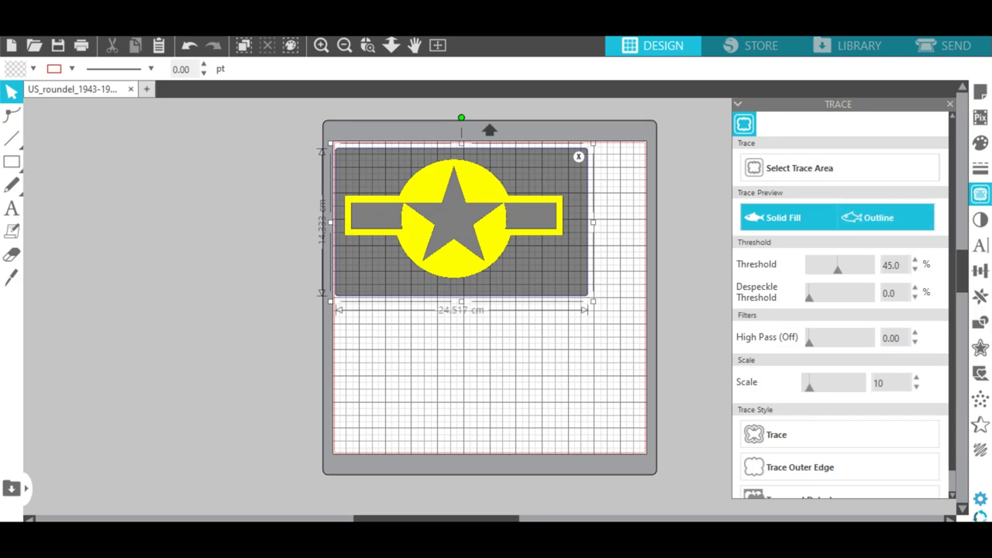
pyautogui.click(879, 217)
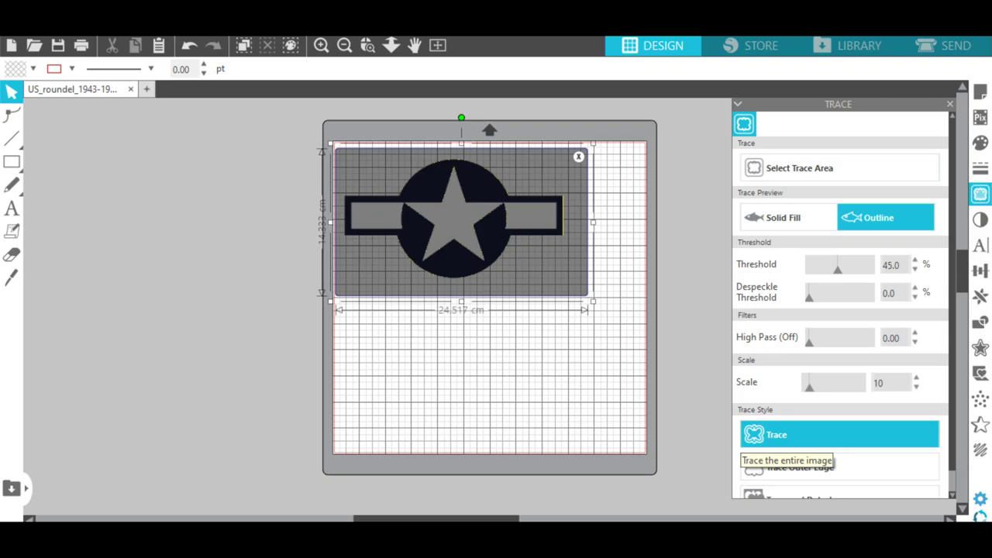
# Trace the roundel, then pull away and delete the original filled image.
pyautogui.click(775, 444)
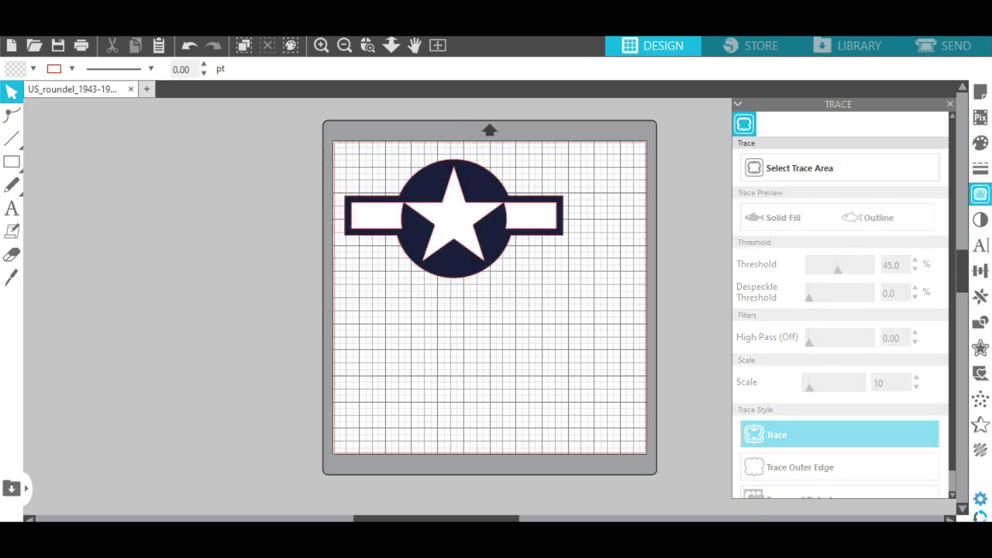
pyautogui.moveTo(453, 217); pyautogui.dragTo(562, 385)
pyautogui.press('Escape')
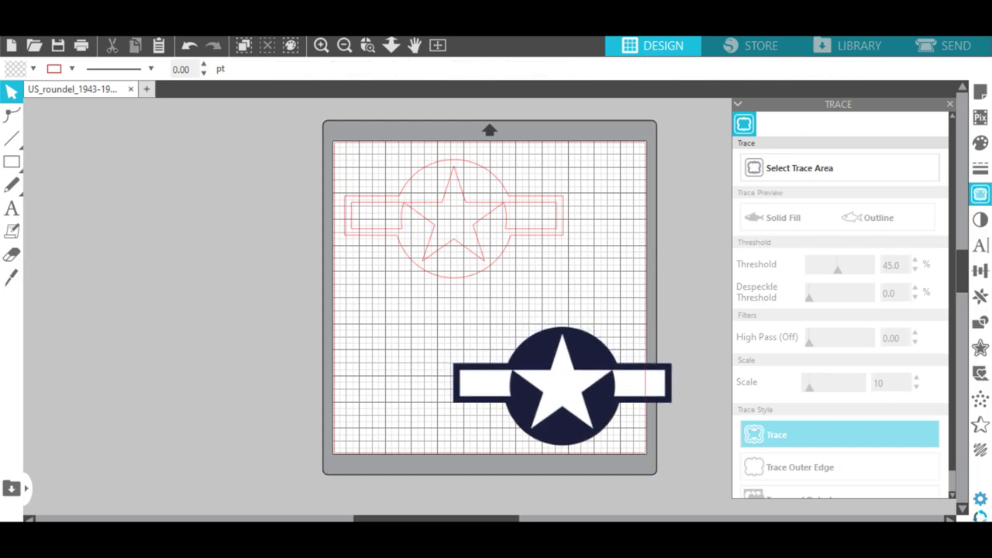
pyautogui.click(562, 349)
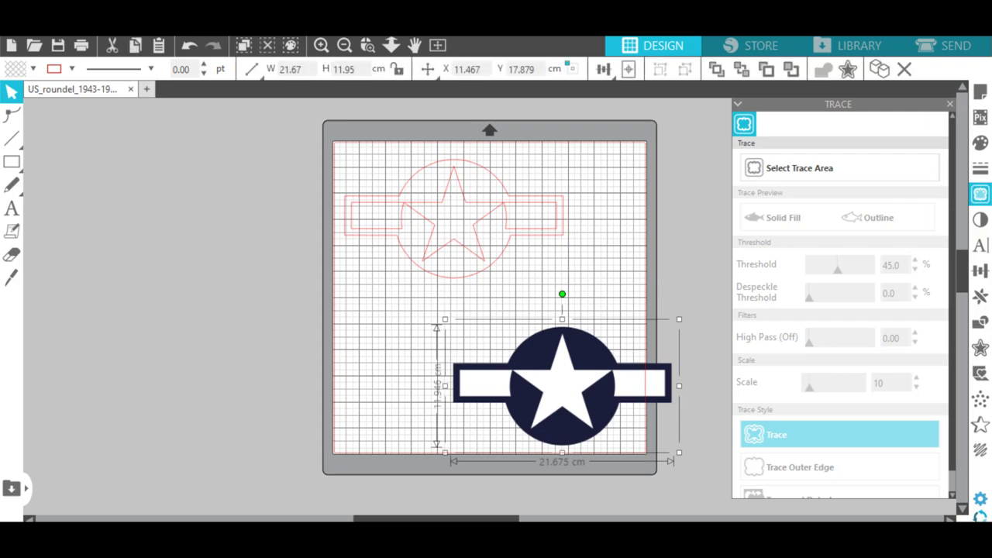
pyautogui.press('Delete')
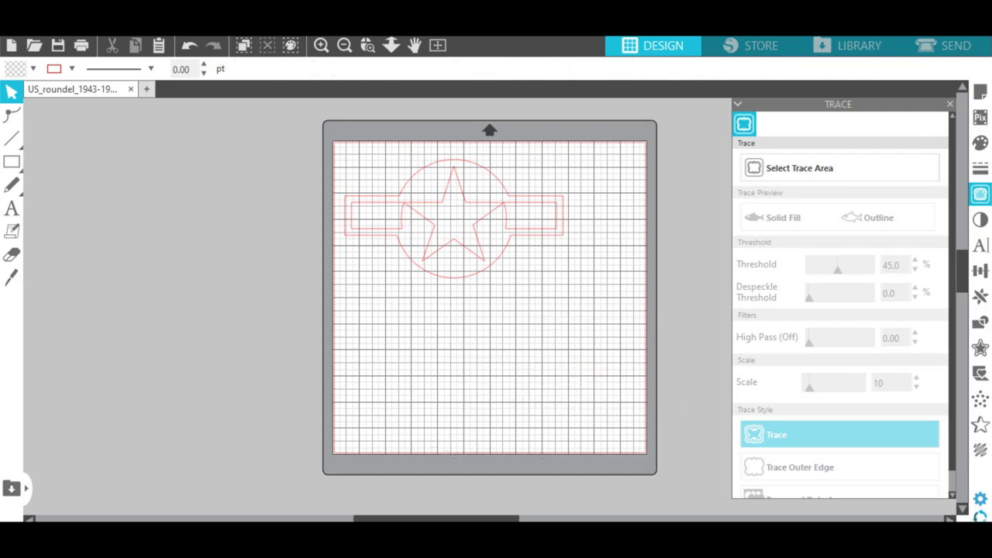
# Shrink the red traced outline from 21.25 × 11.51 cm to 16.67 × 9.04 cm.
pyautogui.hotkey('ctrl', 'a')
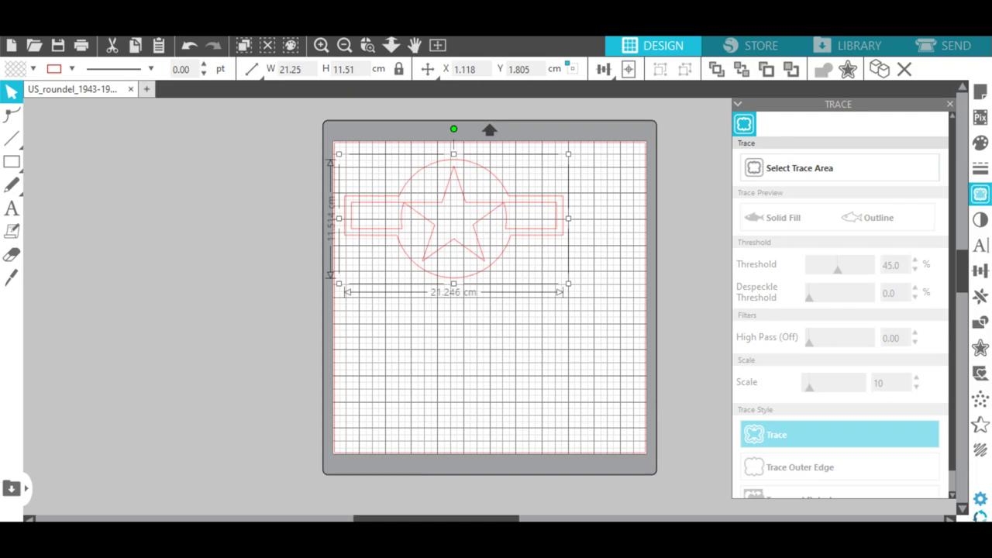
pyautogui.moveTo(339, 284); pyautogui.dragTo(420, 239)
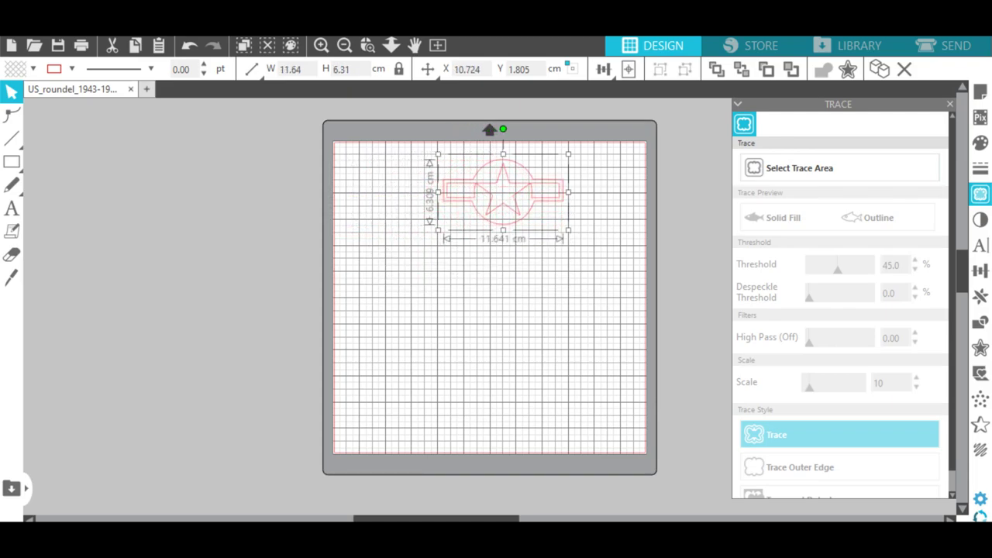
pyautogui.moveTo(438, 230); pyautogui.dragTo(386, 257)
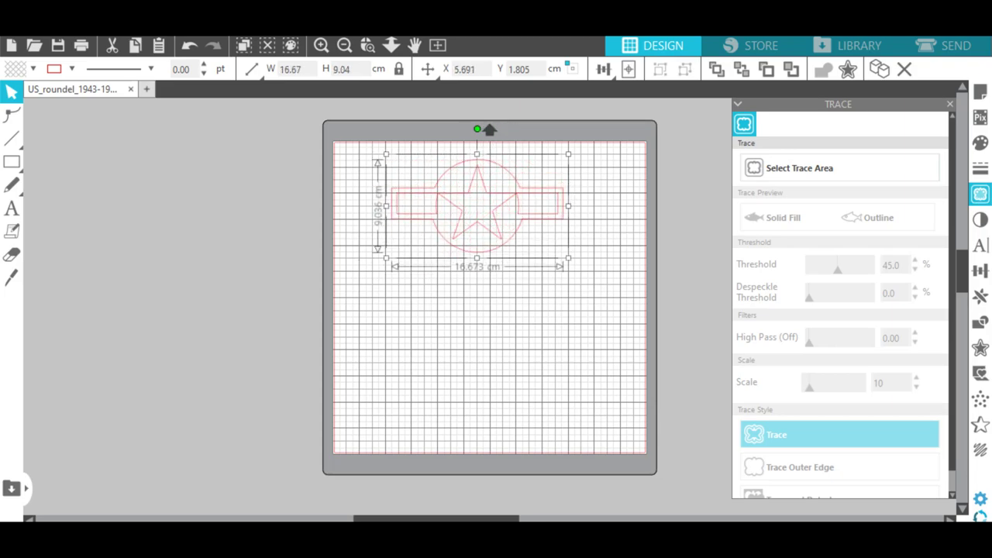
# Set the outline width to 2 cm and move it to the mat's top-left corner.
pyautogui.click(251, 69)
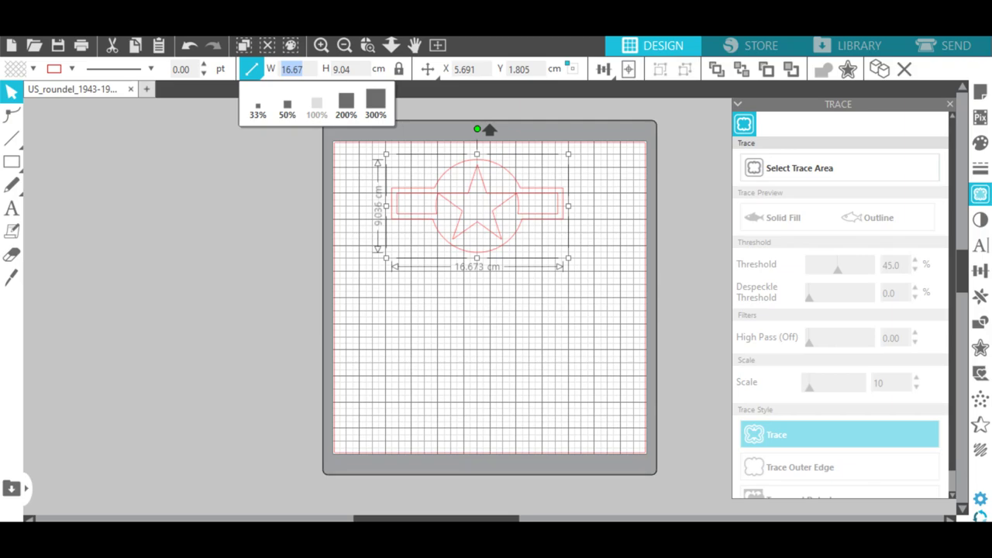
pyautogui.write('2')
pyautogui.press('Return')
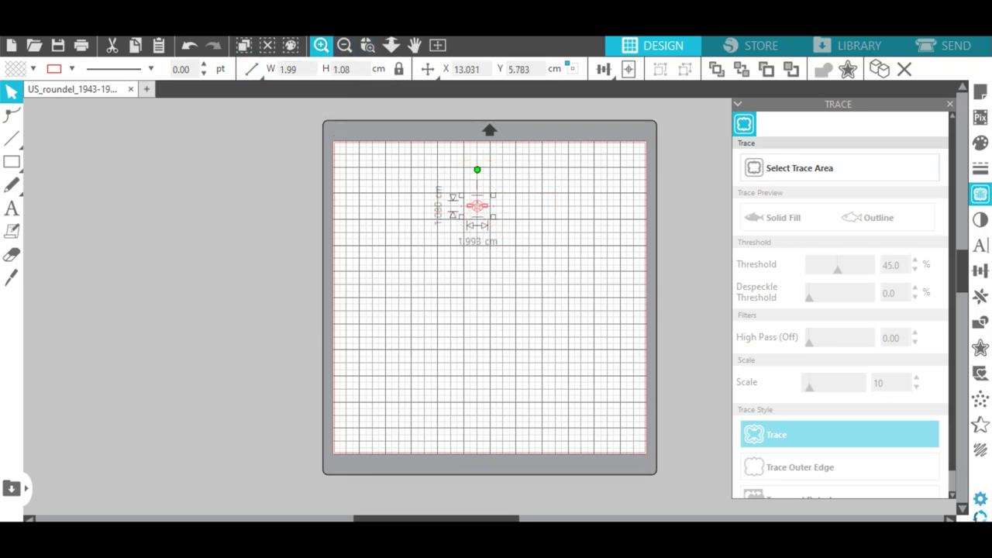
pyautogui.click(321, 45)
pyautogui.click(321, 45)
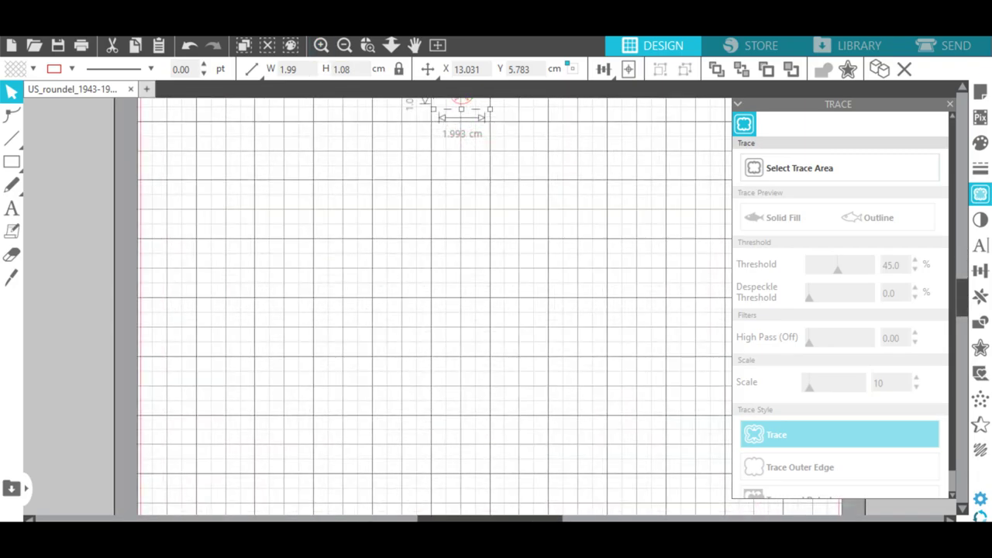
pyautogui.scroll(5, 434, 310)
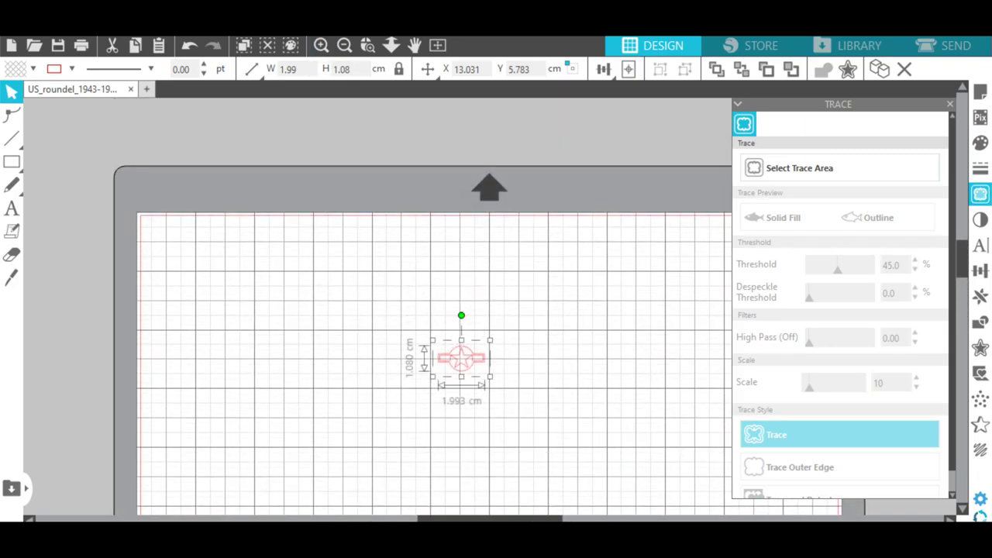
pyautogui.moveTo(461, 359); pyautogui.dragTo(199, 247)
pyautogui.press('Escape')
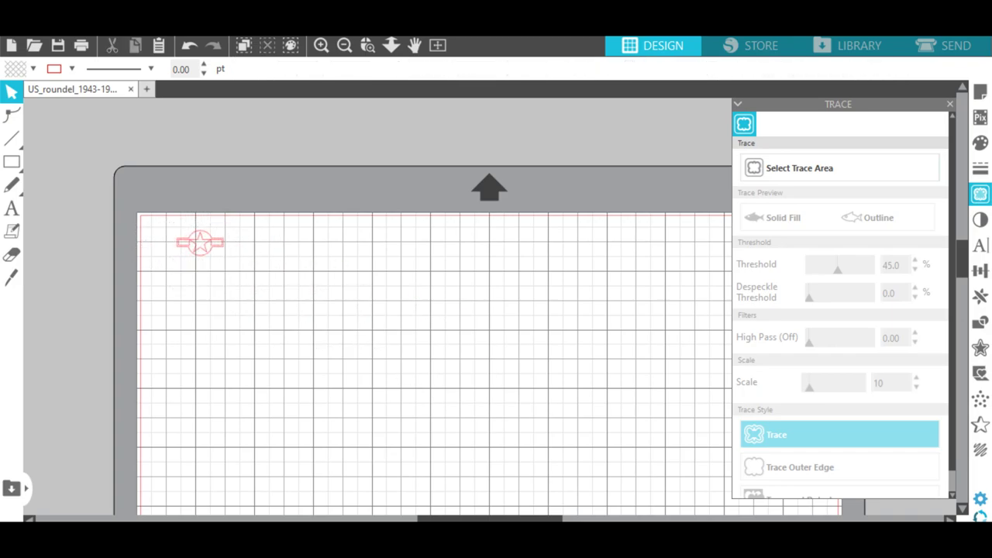
# Set the roundel width to 4 cm and nudge it slightly down.
pyautogui.click(200, 243)
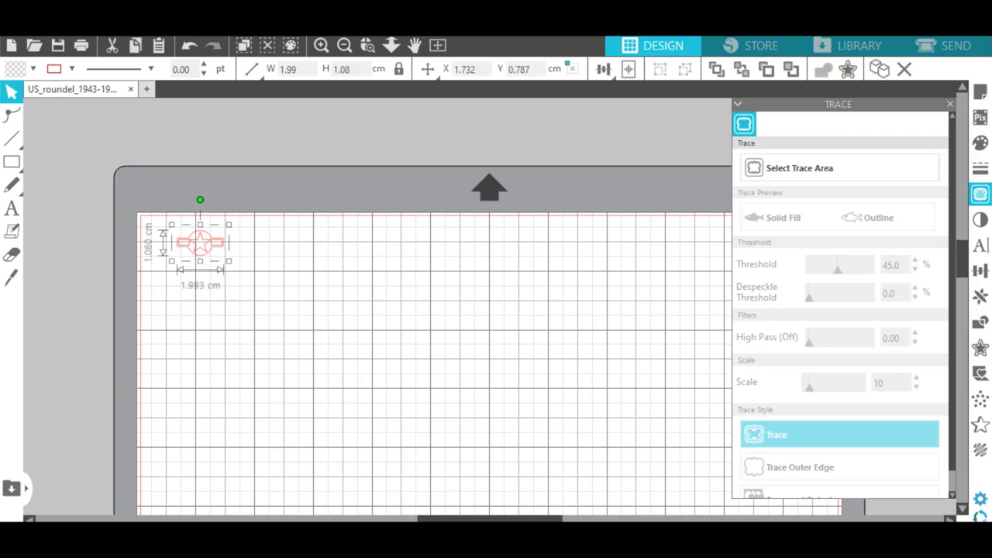
pyautogui.doubleClick(288, 69)
pyautogui.write('4')
pyautogui.press('Return')
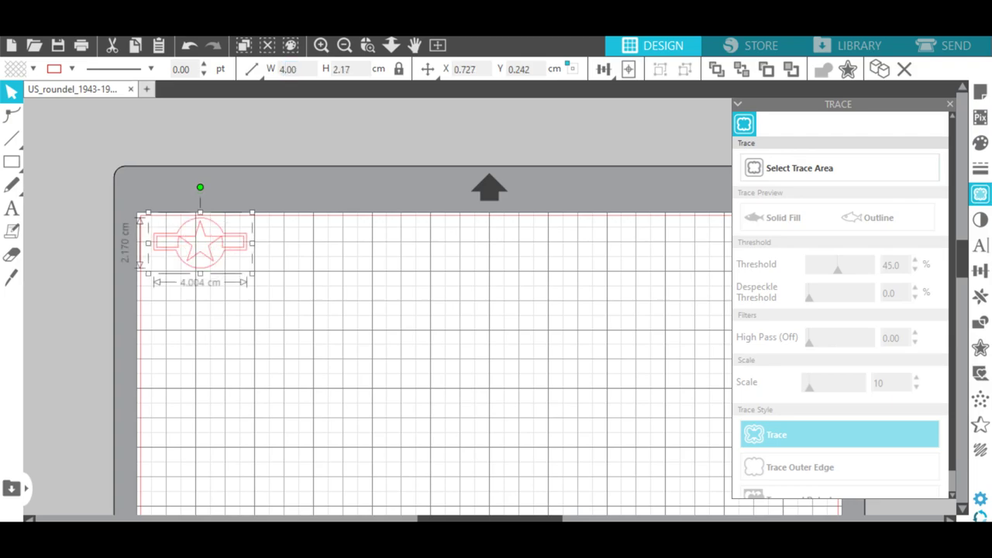
pyautogui.moveTo(200, 242); pyautogui.dragTo(204, 257)
# Draw a 5.50 × 3.45 cm rectangle around the US roundel.
pyautogui.press('Escape')
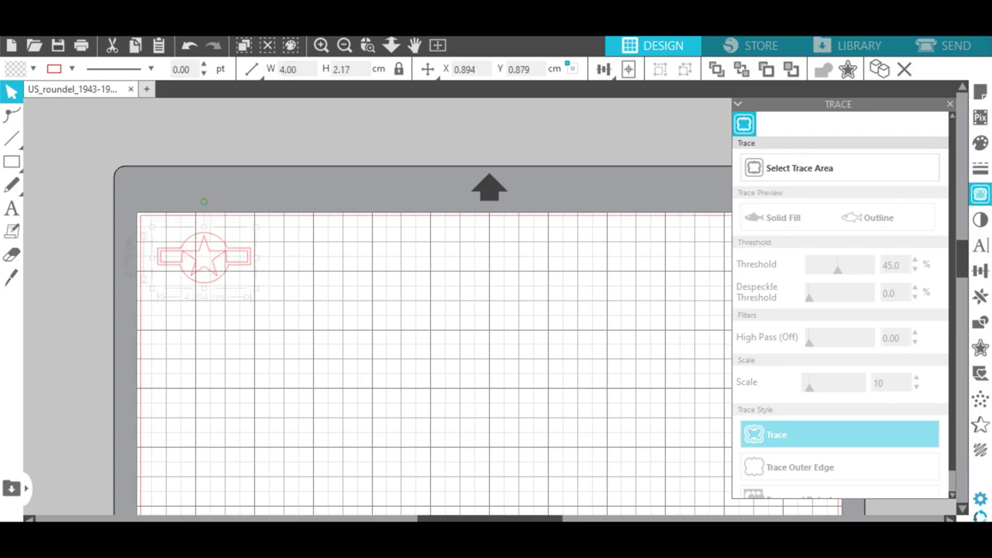
pyautogui.click(10, 161)
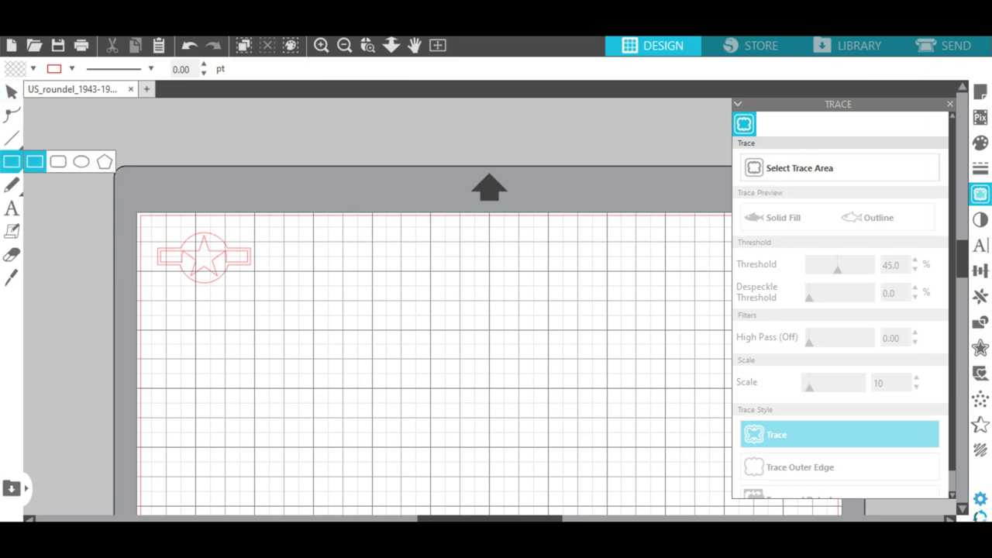
pyautogui.click(34, 161)
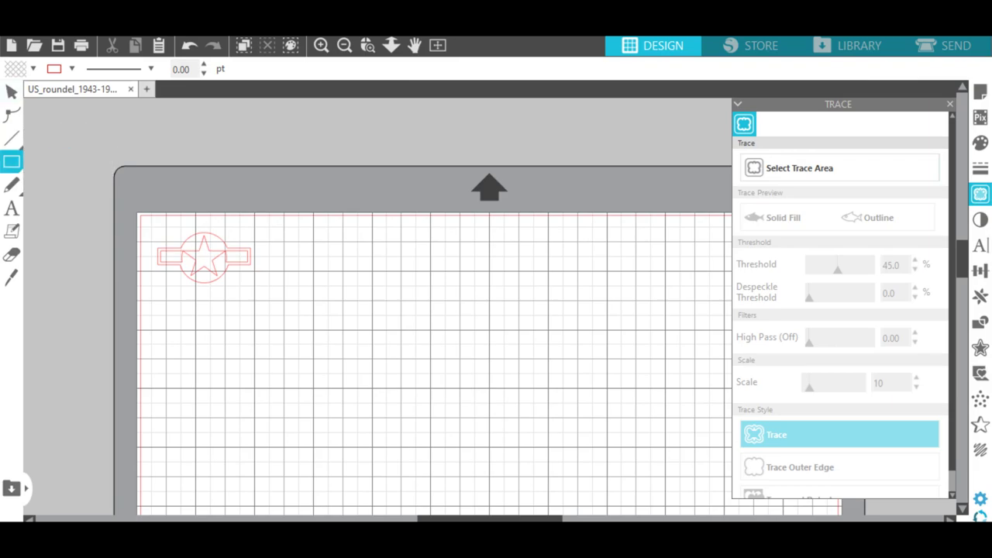
pyautogui.moveTo(143, 218); pyautogui.dragTo(272, 299)
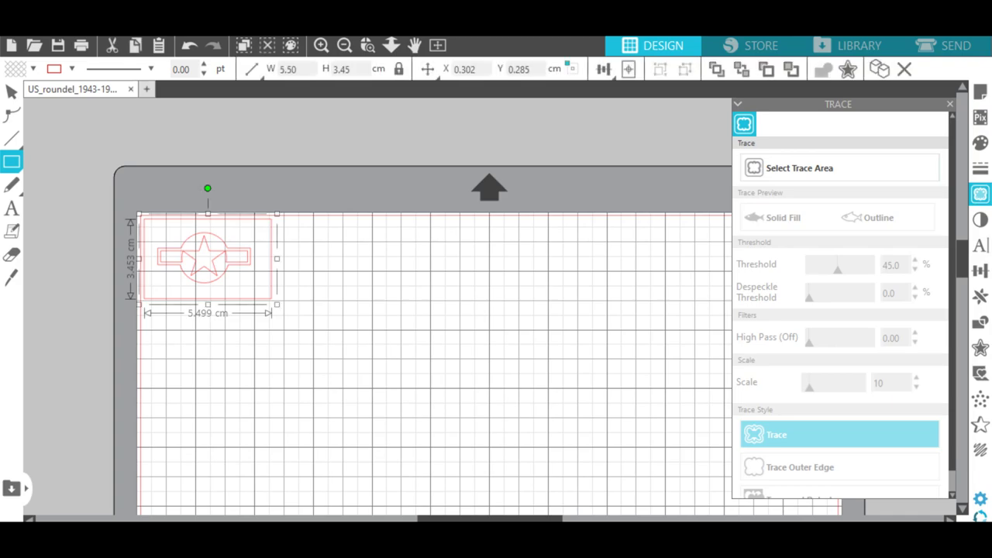
# Select the roundel and rectangle together and align them to center.
pyautogui.press('v')
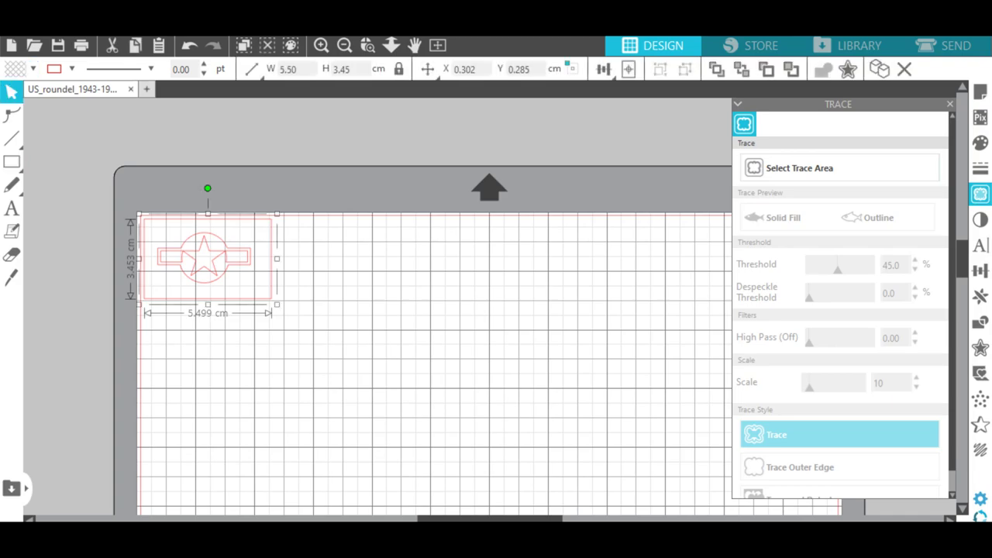
pyautogui.hotkey('ctrl', 'a')
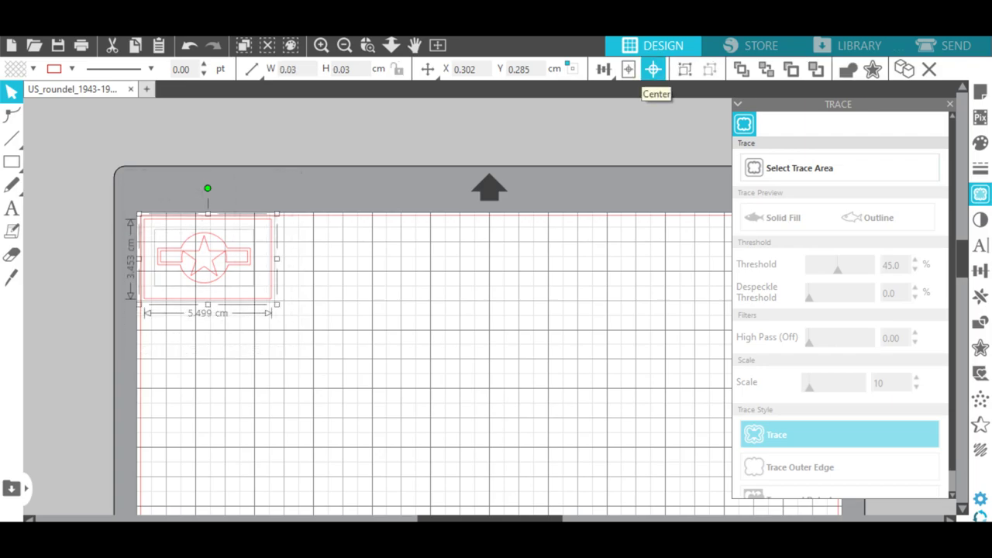
pyautogui.click(654, 69)
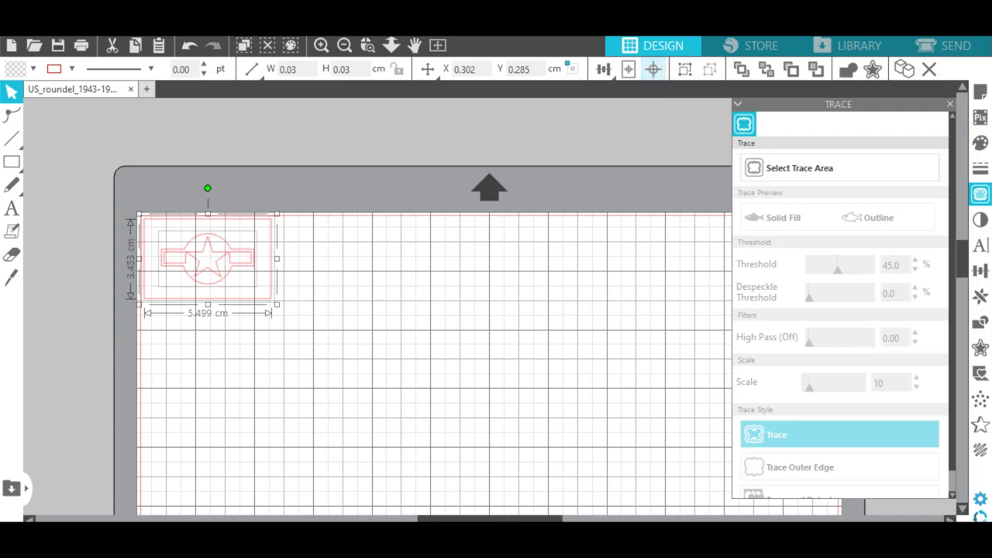
pyautogui.click(348, 132)
# Draw three circles with the Ellipse tool, including a 3.29 cm one.
pyautogui.click(12, 184)
pyautogui.click(12, 161)
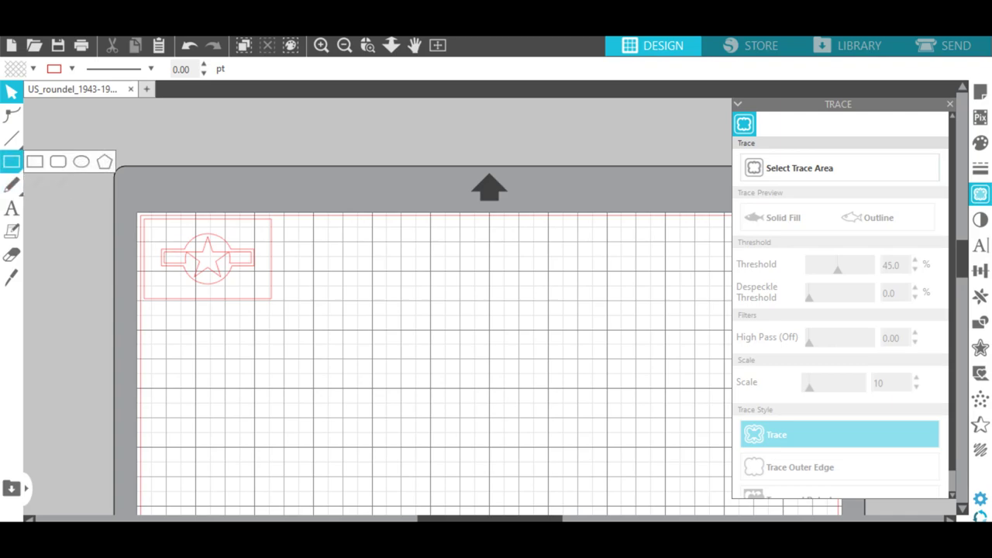
pyautogui.click(80, 160)
pyautogui.moveTo(359, 289)
pyautogui.mouseDown()
pyautogui.moveTo(397, 326)
pyautogui.moveTo(391, 319)
pyautogui.mouseUp()
pyautogui.moveTo(331, 270)
pyautogui.mouseDown()
pyautogui.moveTo(402, 342)
pyautogui.moveTo(428, 324)
pyautogui.mouseUp()
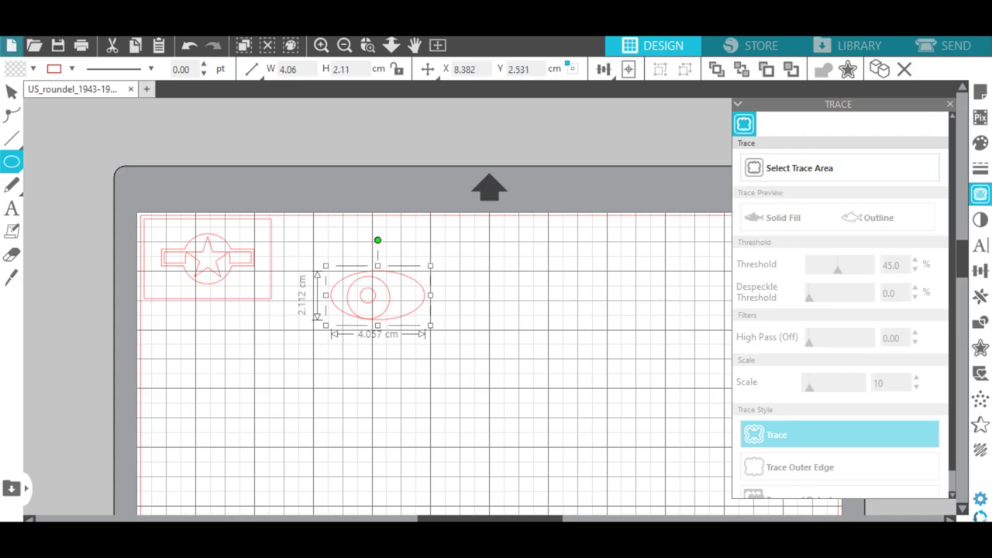
pyautogui.hotkey('ctrl', 'z')
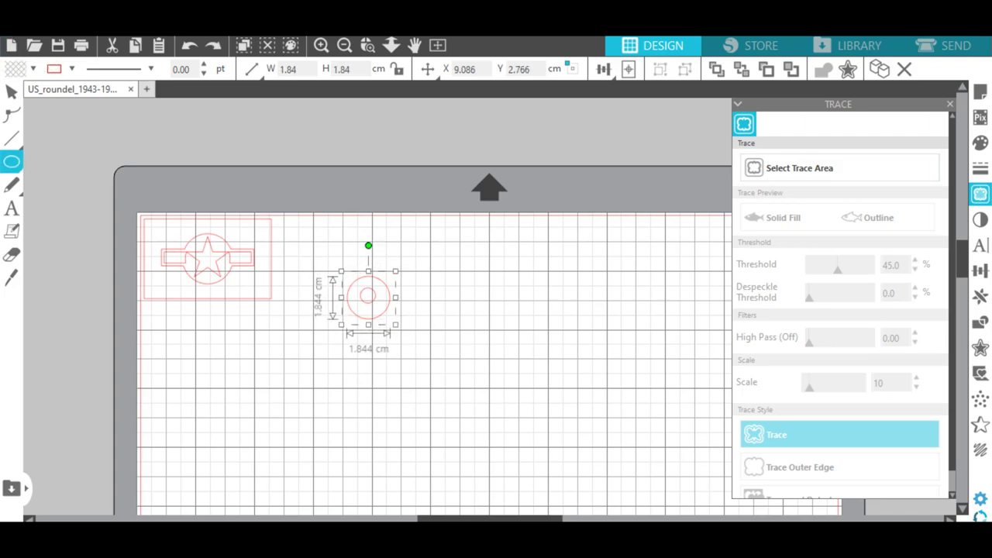
pyautogui.moveTo(318, 316); pyautogui.dragTo(404, 399)
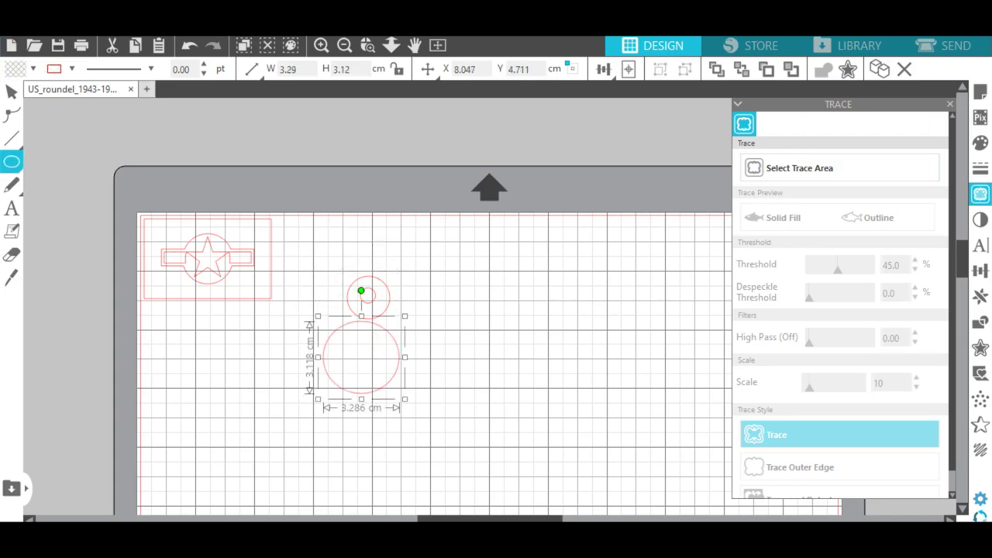
# Select all three circles and centre them on one another.
pyautogui.click(12, 92)
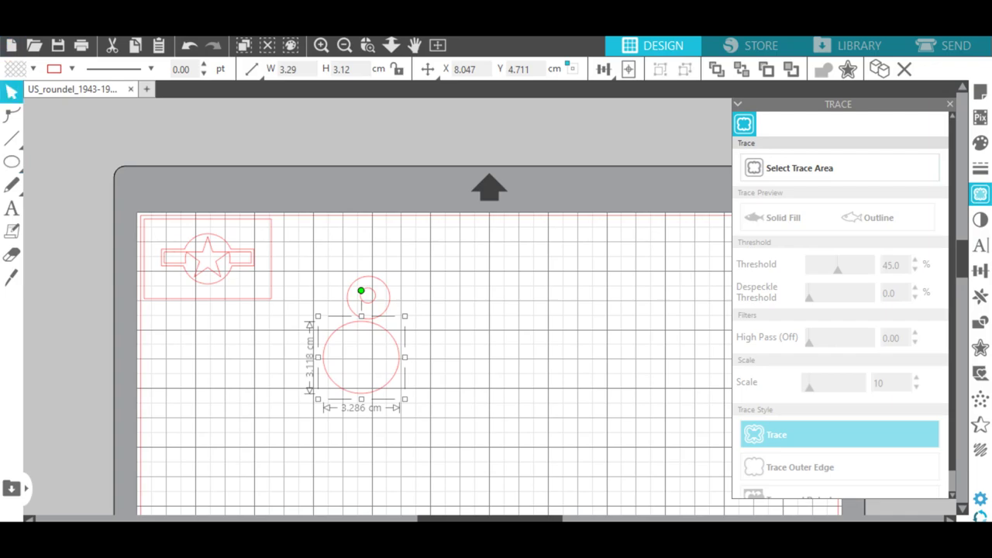
pyautogui.moveTo(293, 242); pyautogui.dragTo(448, 426)
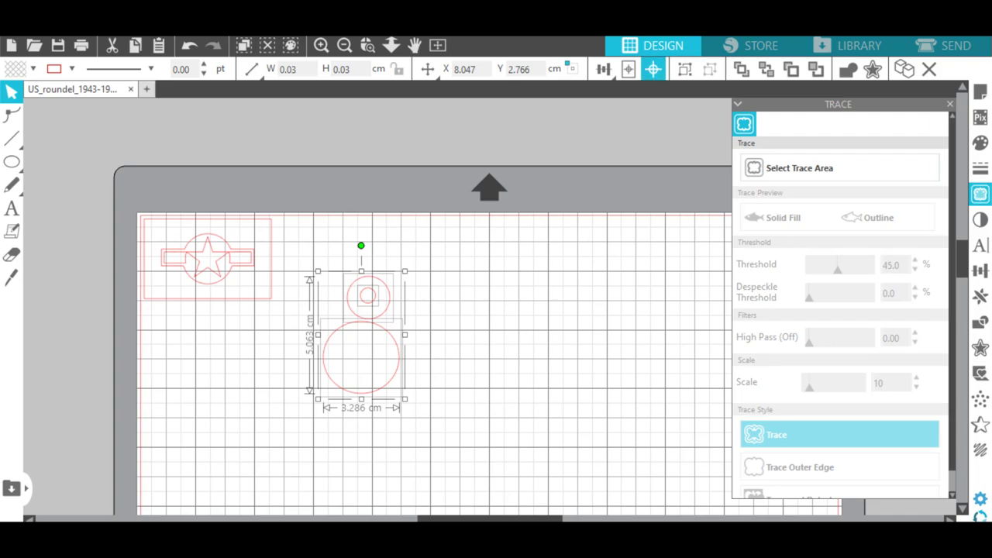
pyautogui.click(654, 69)
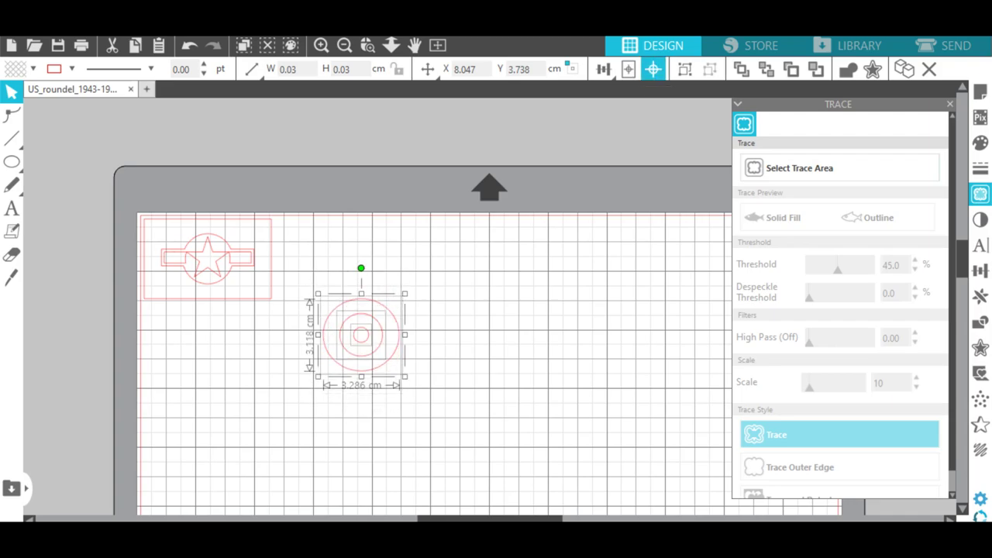
pyautogui.press('Escape')
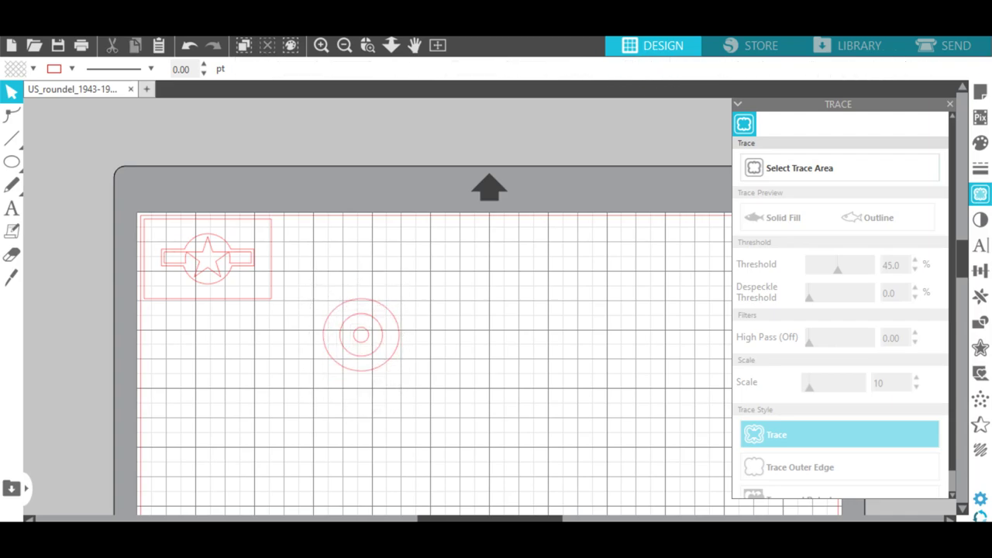
# Frame the circles in a 4.76 × 4.96 cm rectangle, centre them, and place it beside the US roundel.
pyautogui.click(11, 161)
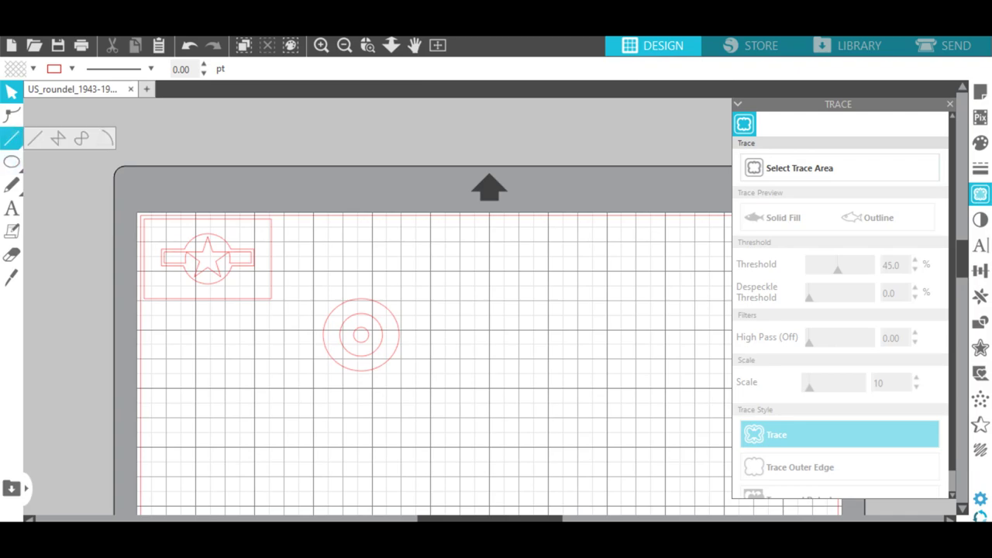
pyautogui.click(36, 161)
pyautogui.moveTo(310, 278); pyautogui.dragTo(422, 394)
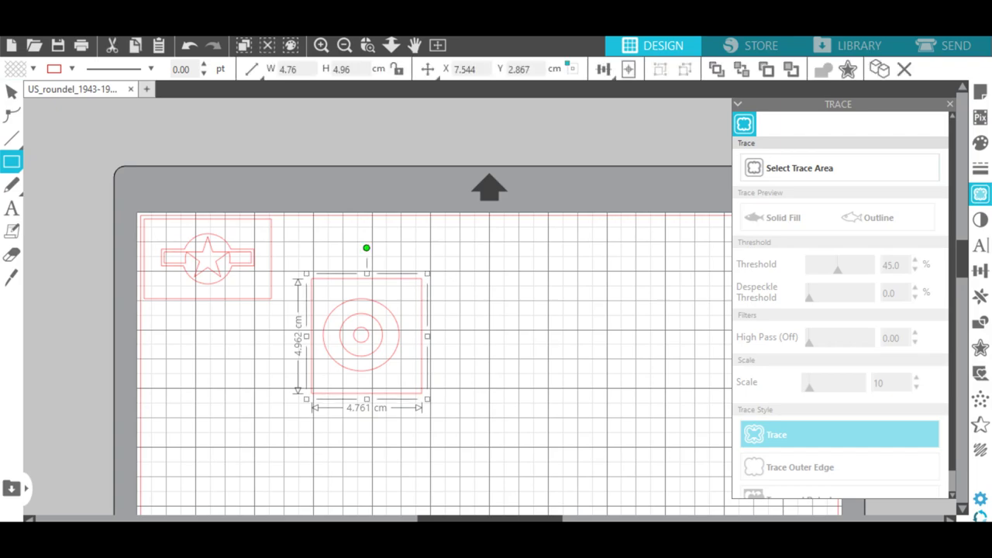
pyautogui.click(11, 91)
pyautogui.click(292, 253)
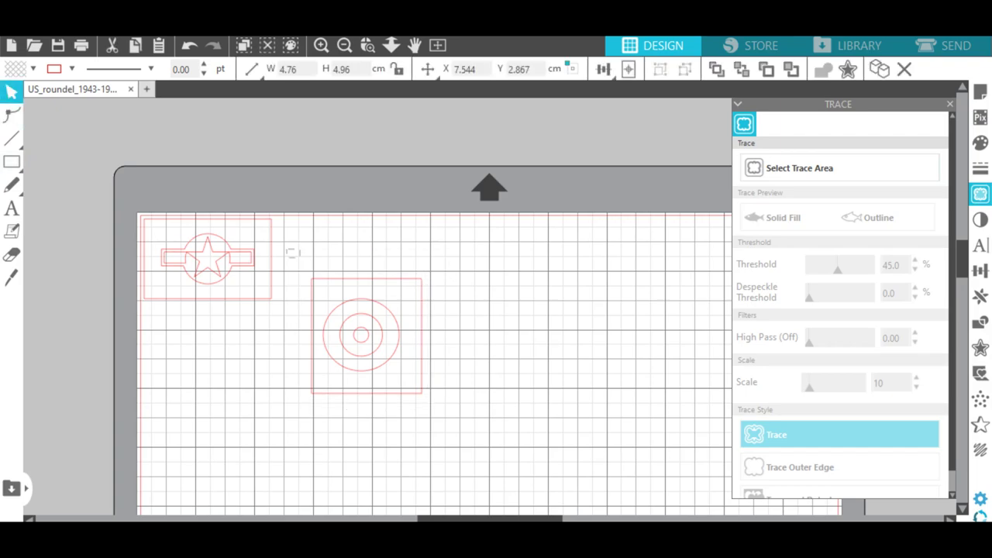
pyautogui.moveTo(292, 253); pyautogui.dragTo(452, 412)
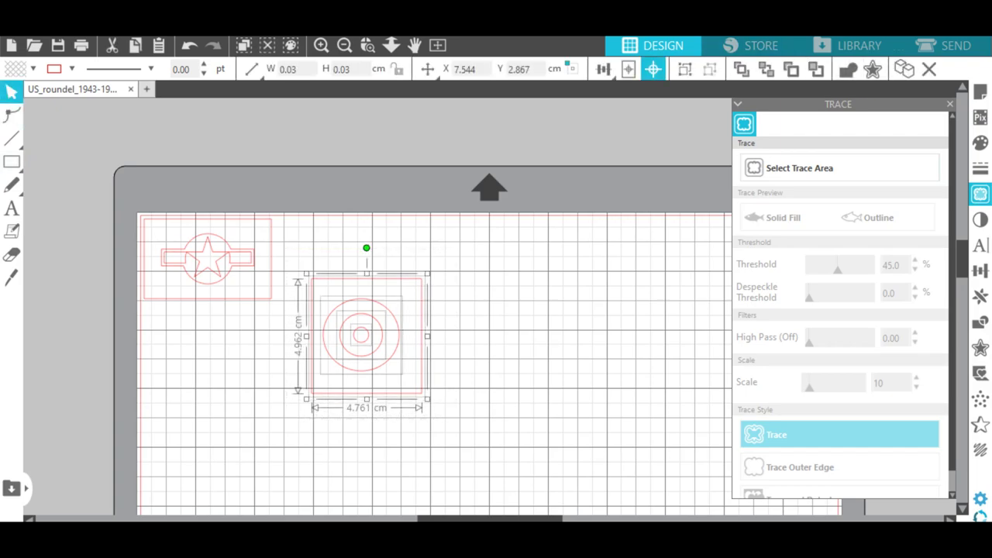
pyautogui.click(653, 69)
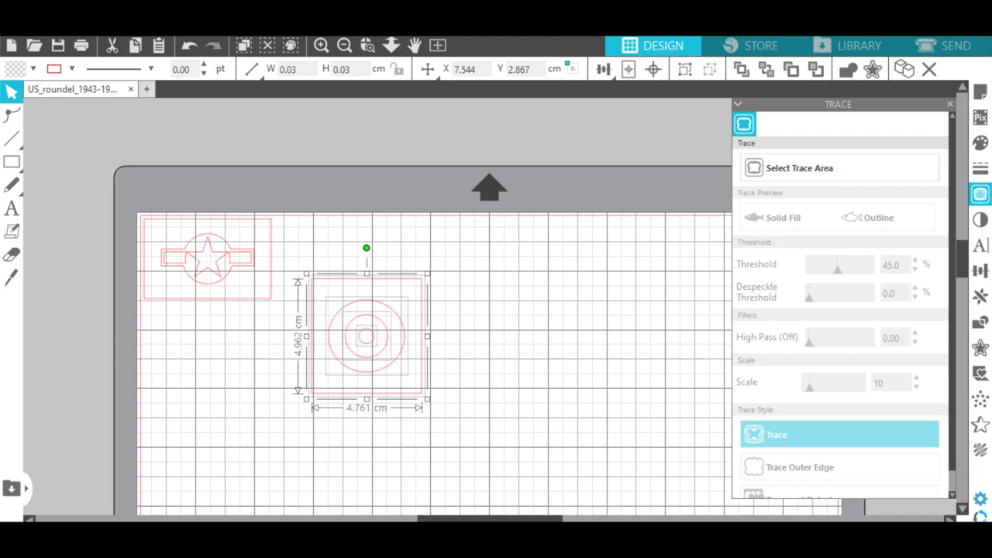
pyautogui.moveTo(367, 334); pyautogui.dragTo(334, 283)
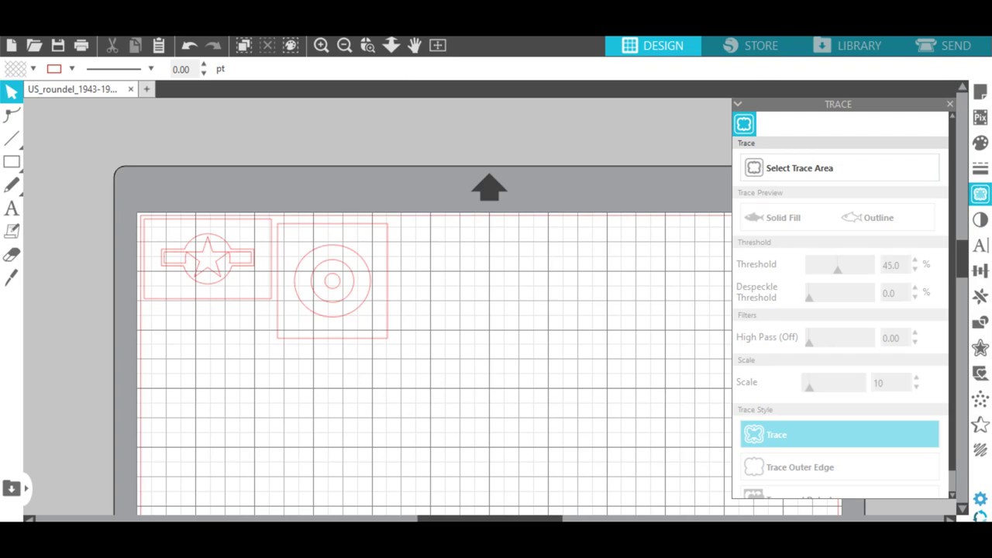
# Switch to the Send view and box-select both framed roundels so they are set to Cut.
pyautogui.click(908, 48)
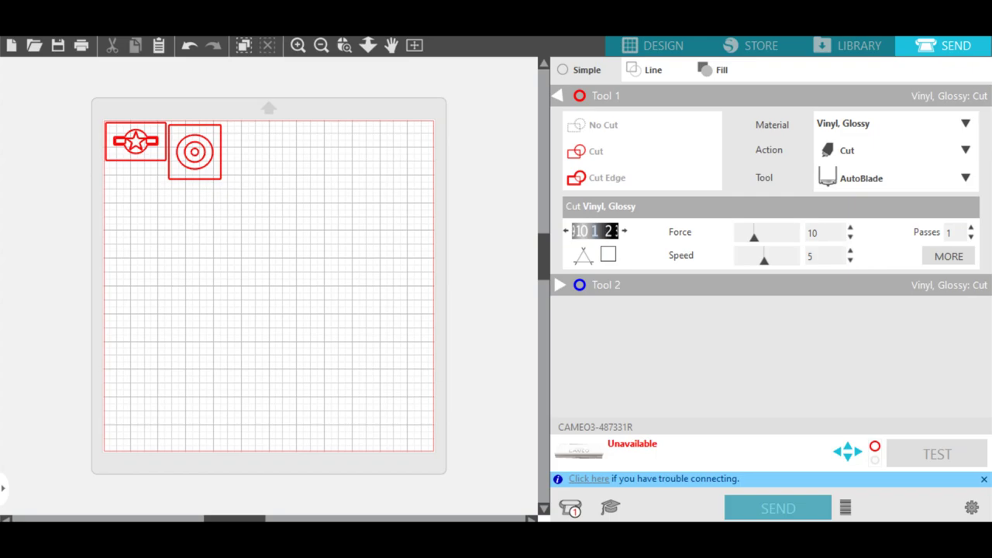
pyautogui.moveTo(71, 87); pyautogui.dragTo(236, 200)
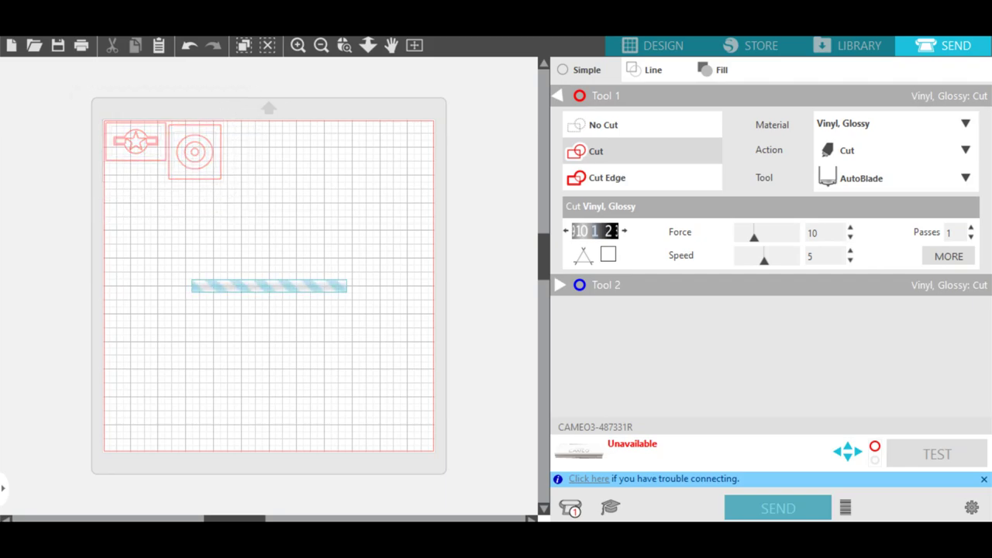
pyautogui.moveTo(75, 111); pyautogui.dragTo(258, 218)
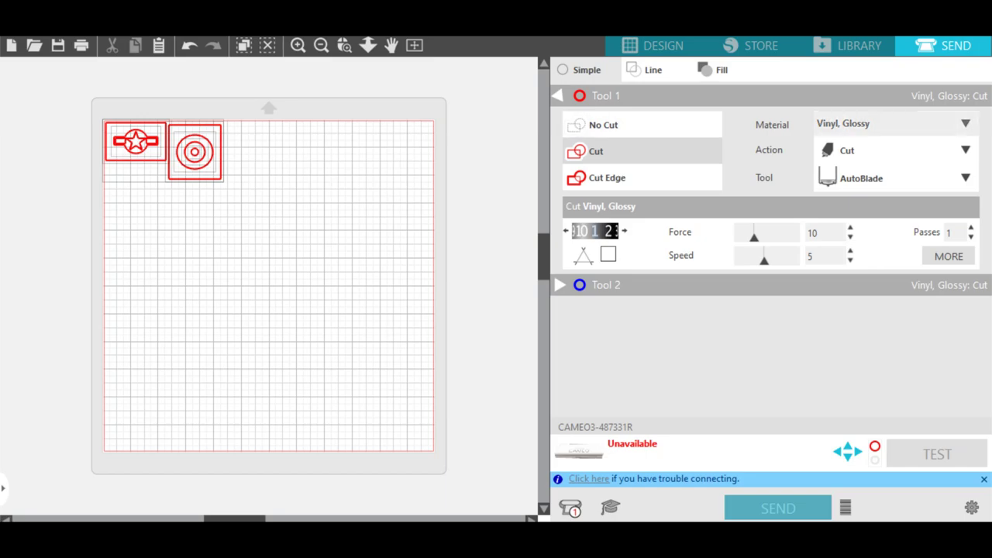
# Set Tool 1's material to Vinyl, Matte (1) at force 6, speed 1, and open its Material Settings.
pyautogui.click(891, 123)
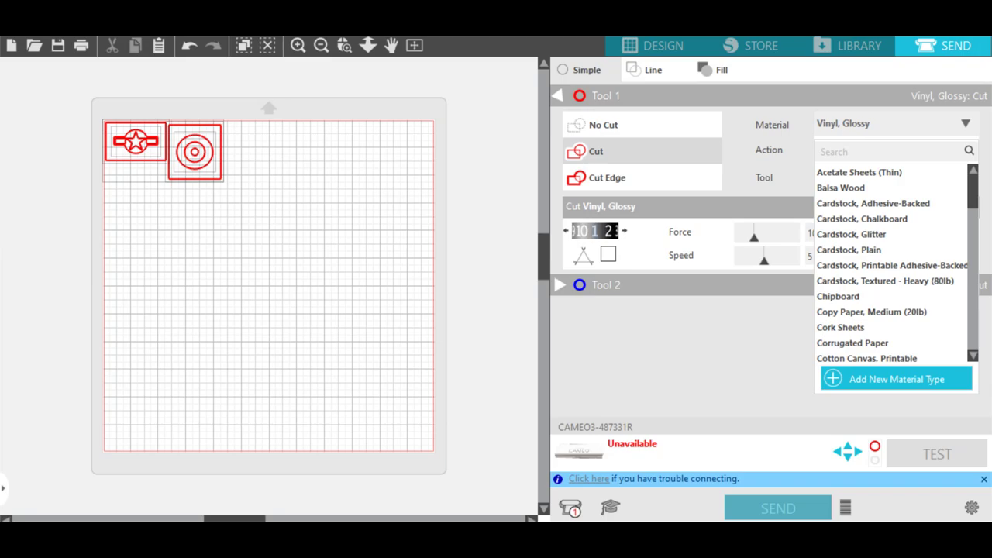
pyautogui.scroll(-10, 891, 263)
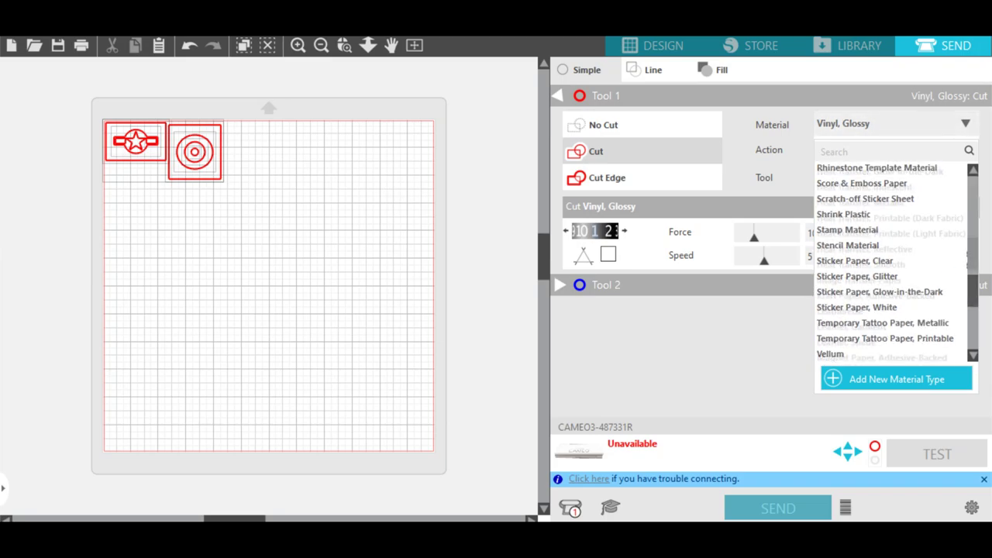
pyautogui.scroll(-5, 891, 264)
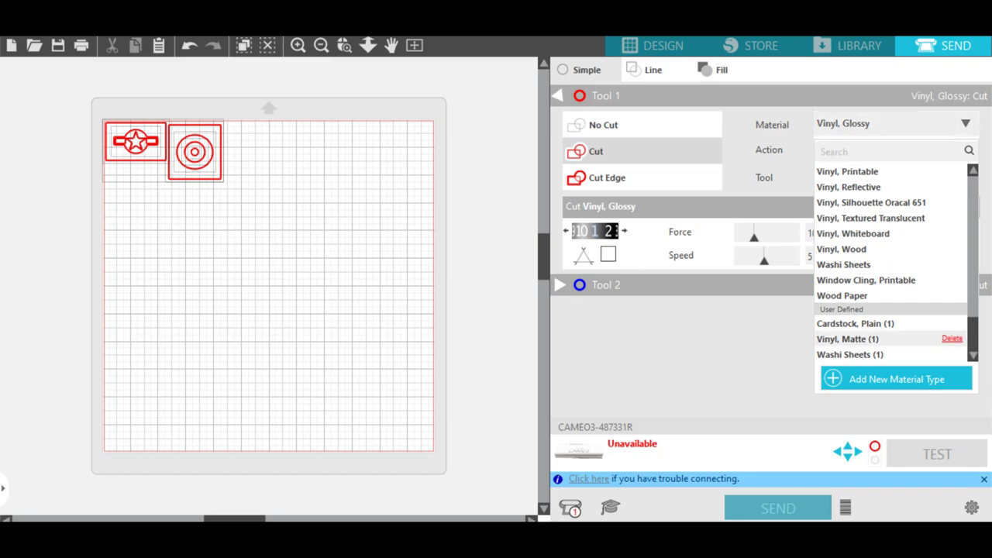
pyautogui.click(848, 339)
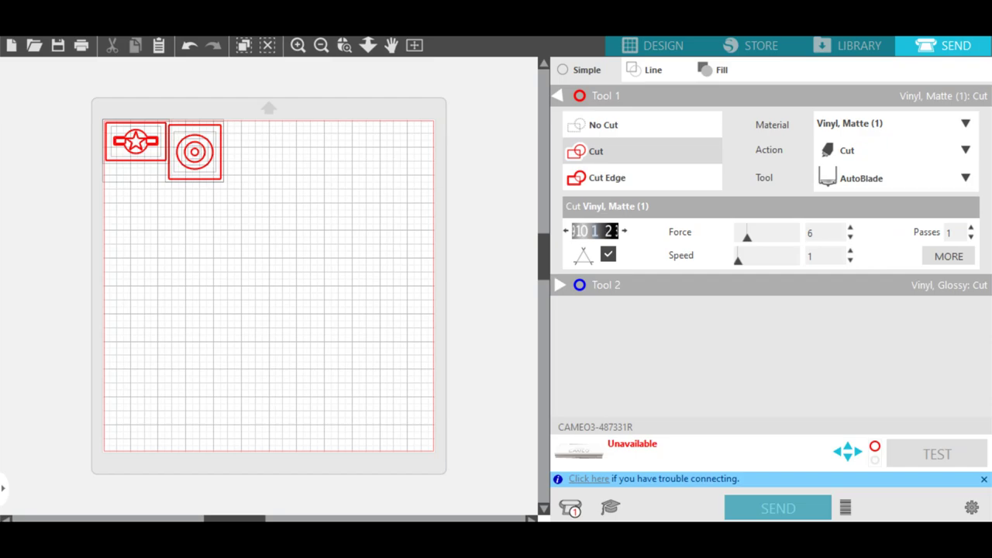
pyautogui.click(949, 255)
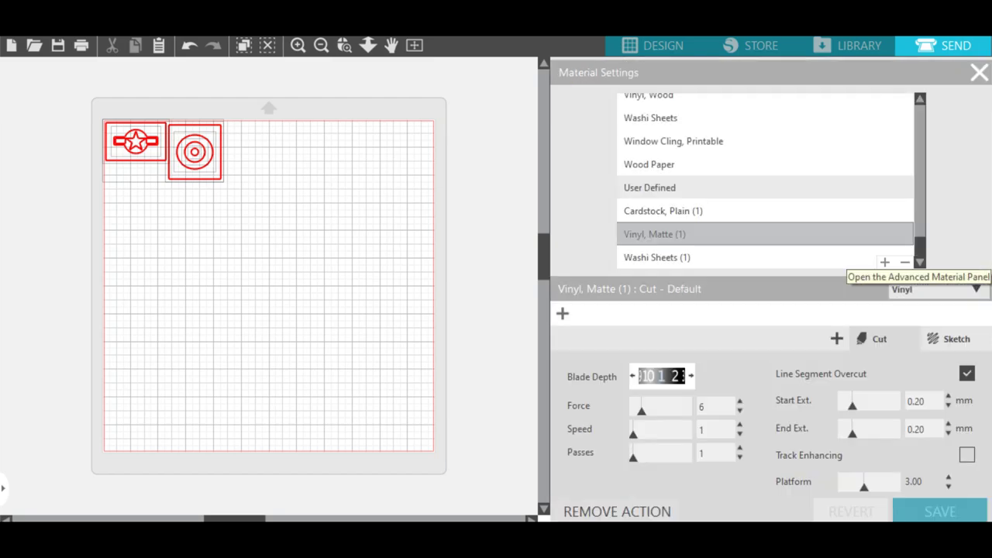